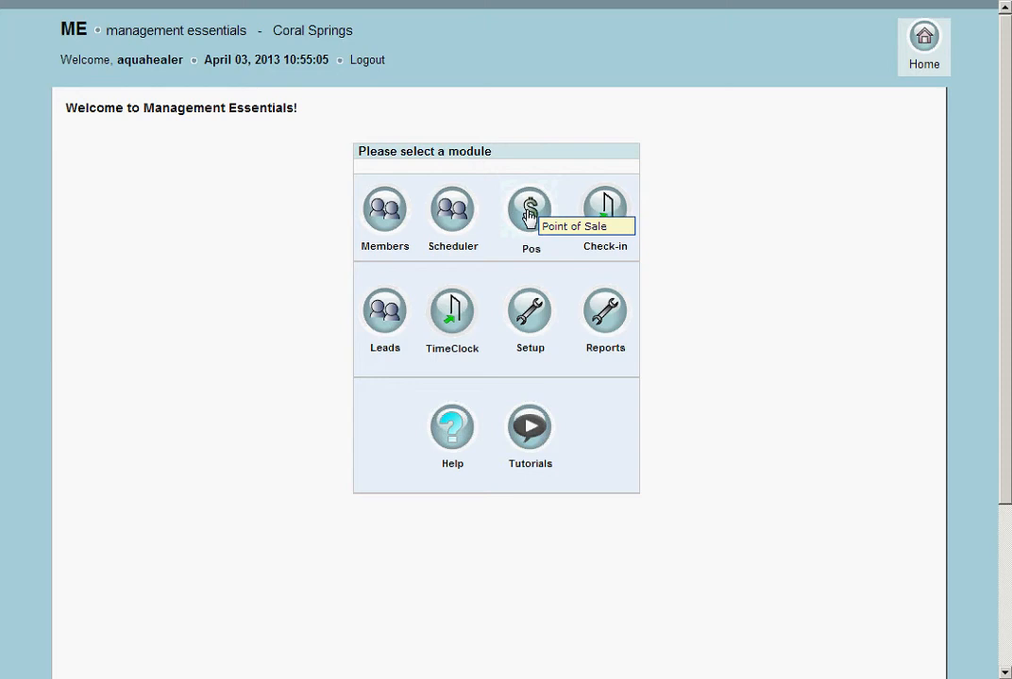
# - Open the Point of Sale module, select the third listed member, and display that member's receipt history for refunds and reprints
pyautogui.click(529, 215)
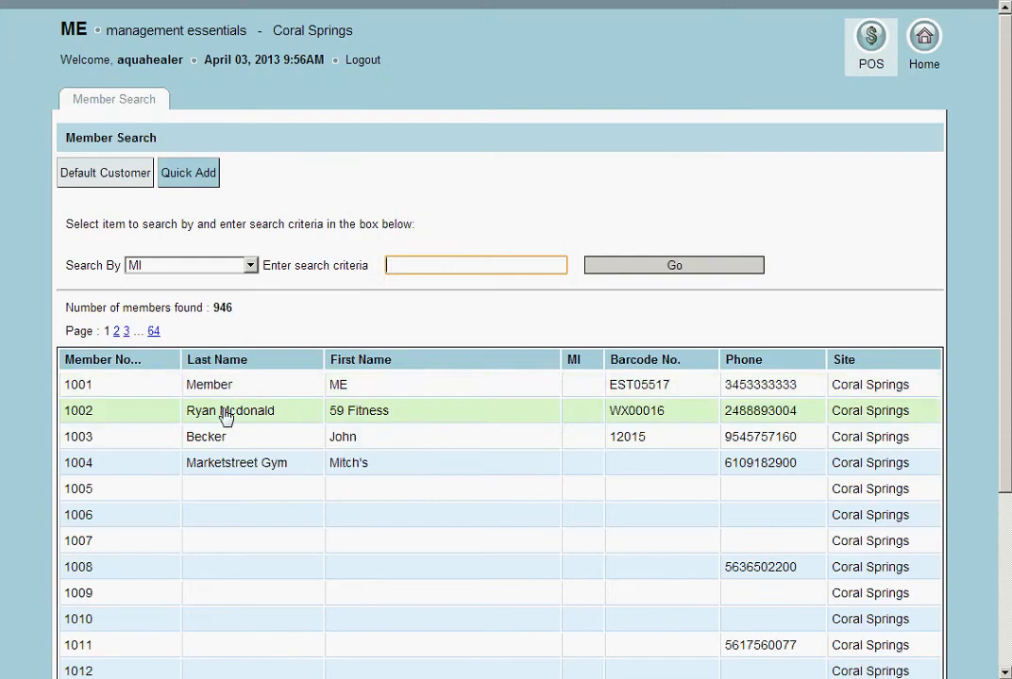
pyautogui.click(368, 444)
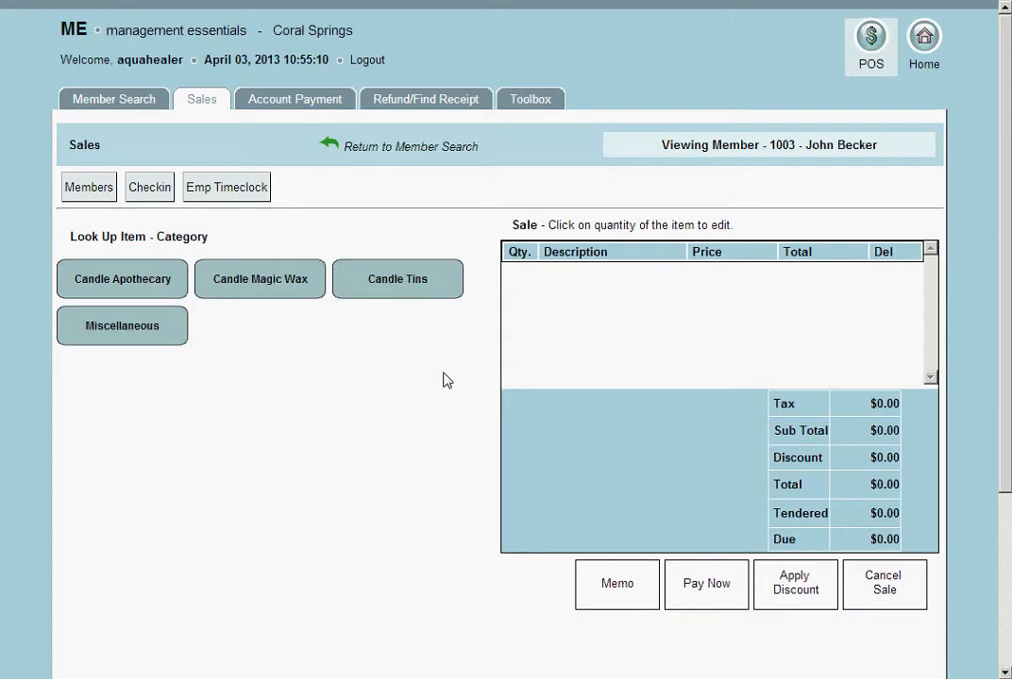
pyautogui.click(425, 104)
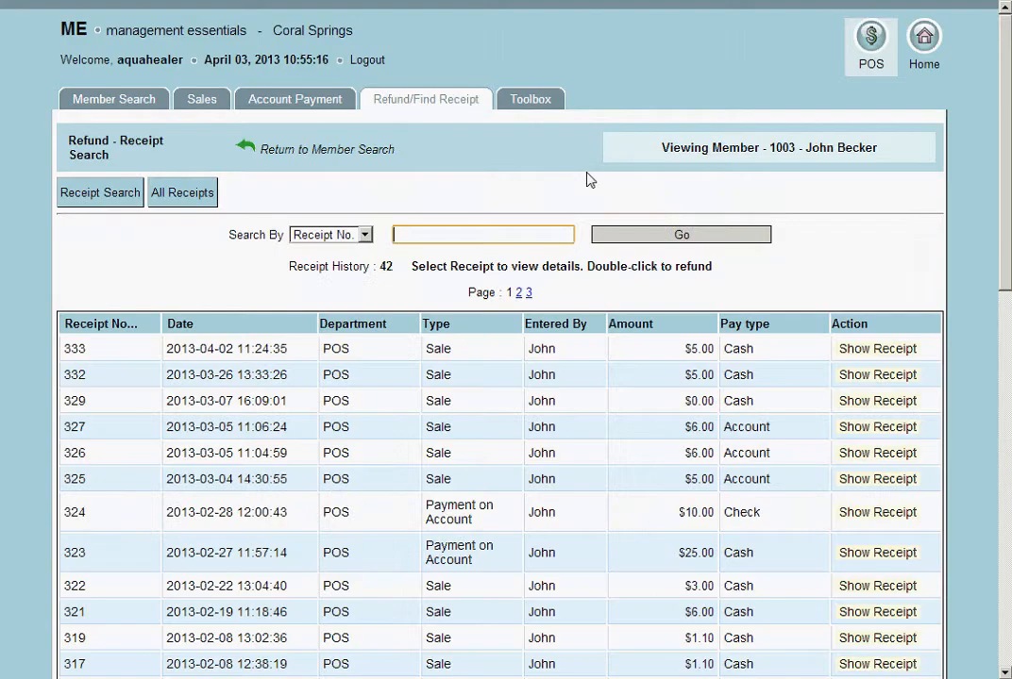
pyautogui.moveTo(668, 147); pyautogui.dragTo(887, 154)
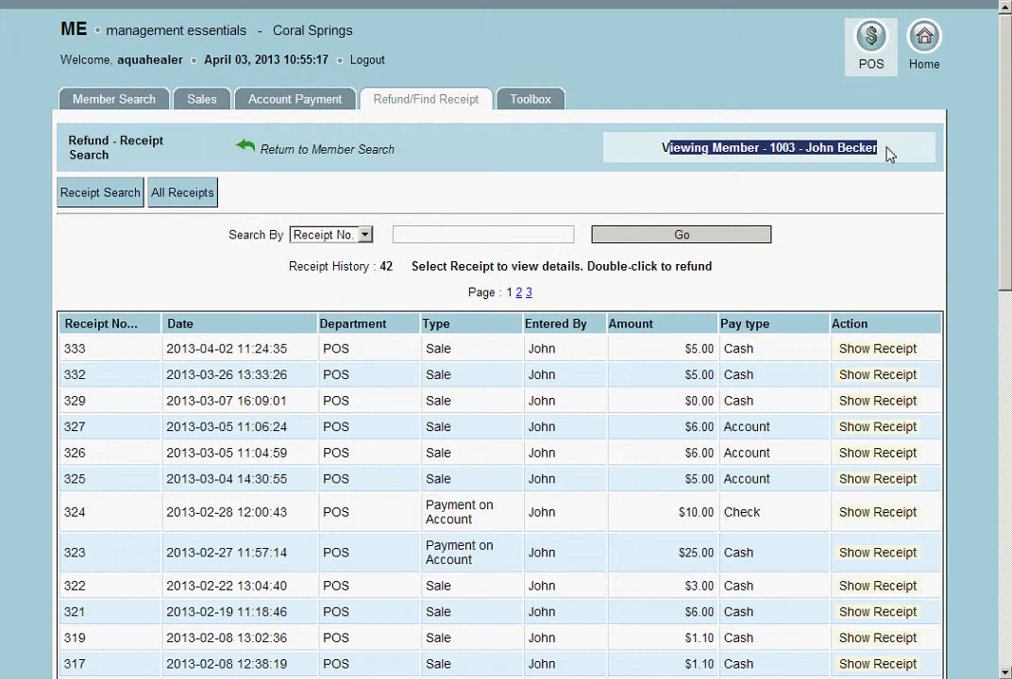
pyautogui.click(541, 179)
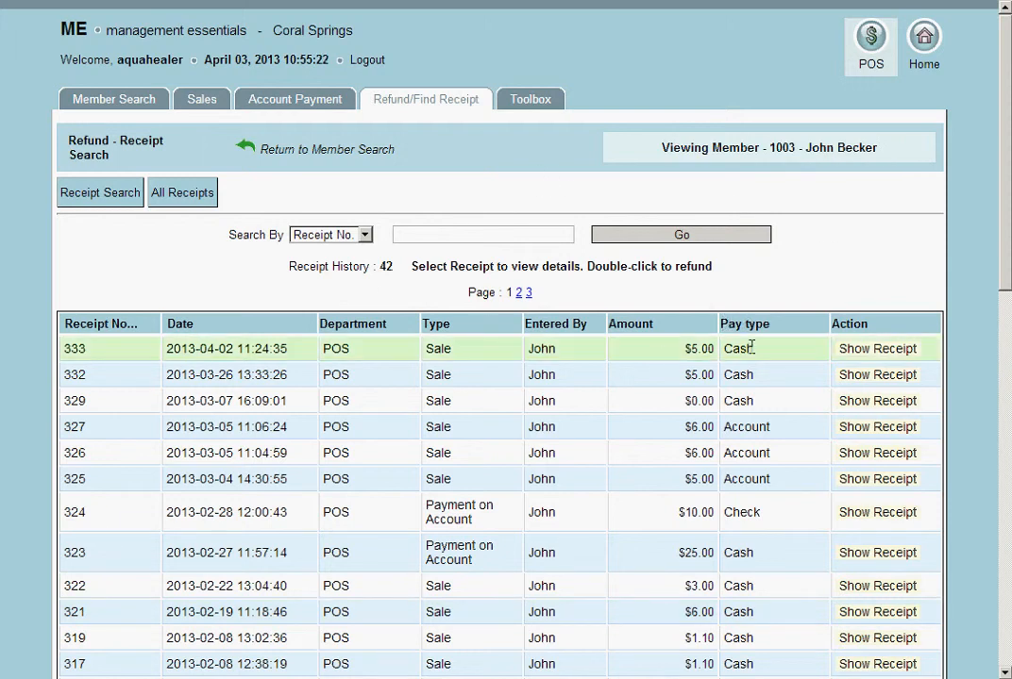
# - Start a reprint of the member's newest receipt, dated 2013-04-02, and enlarge the print window until the receipt preview shows
pyautogui.click(878, 351)
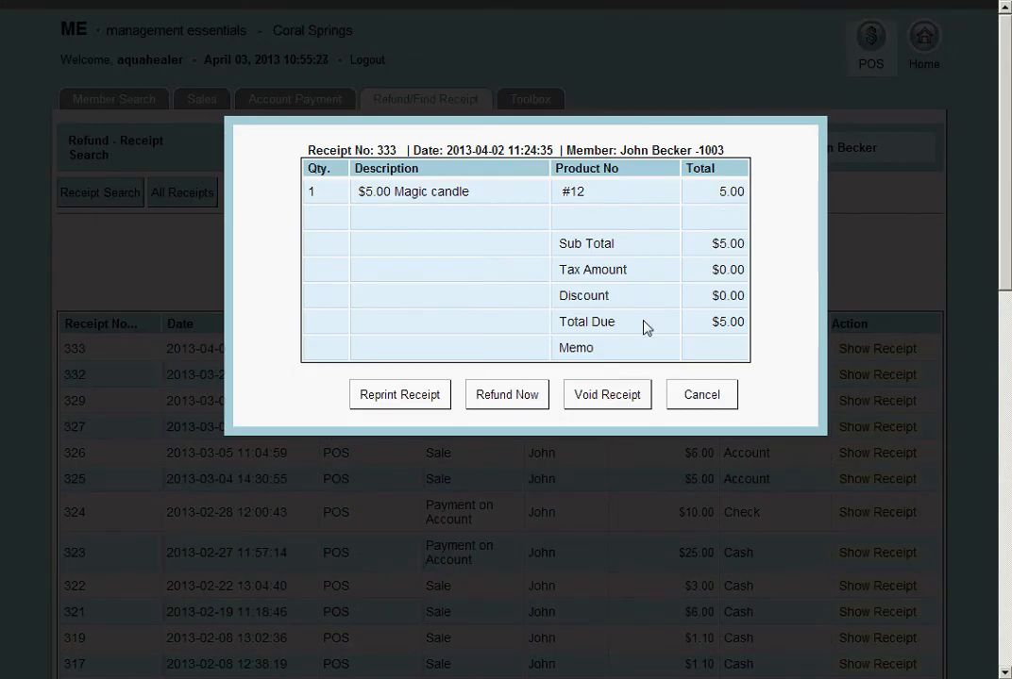
pyautogui.click(404, 396)
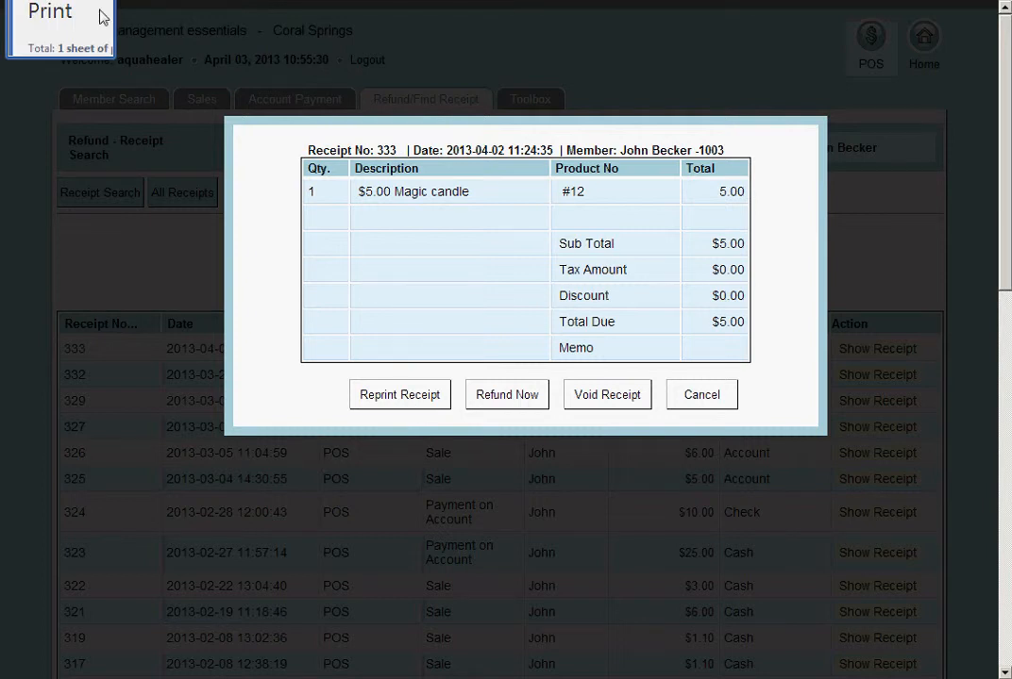
pyautogui.hotkey('alt', 'space')
pyautogui.press('Escape')
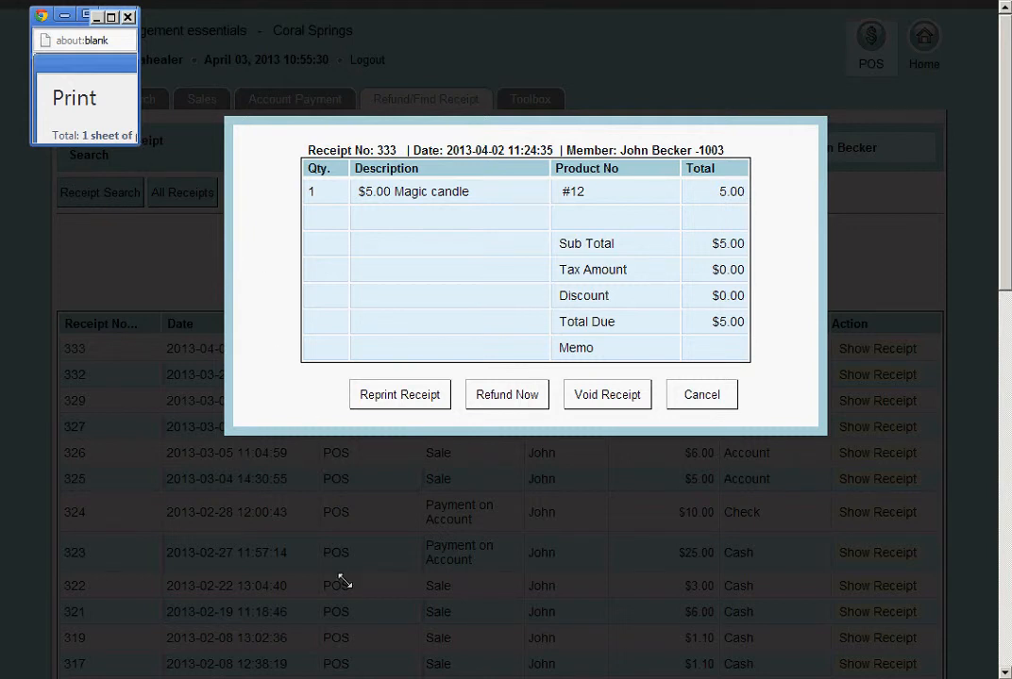
pyautogui.moveTo(344, 582); pyautogui.dragTo(345, 582)
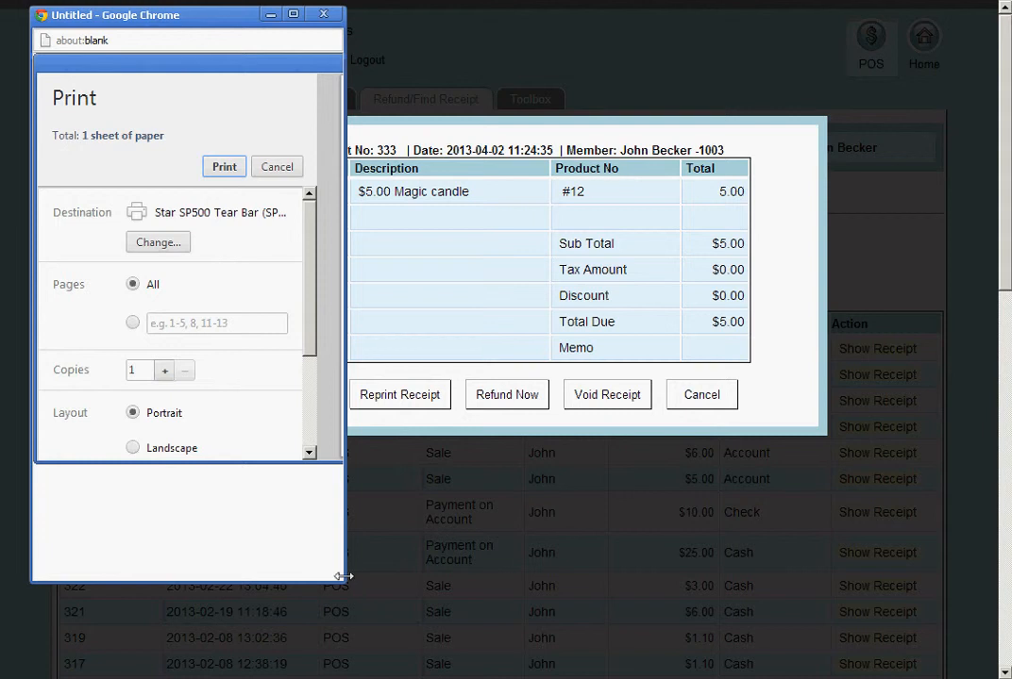
pyautogui.moveTo(685, 570); pyautogui.dragTo(689, 577)
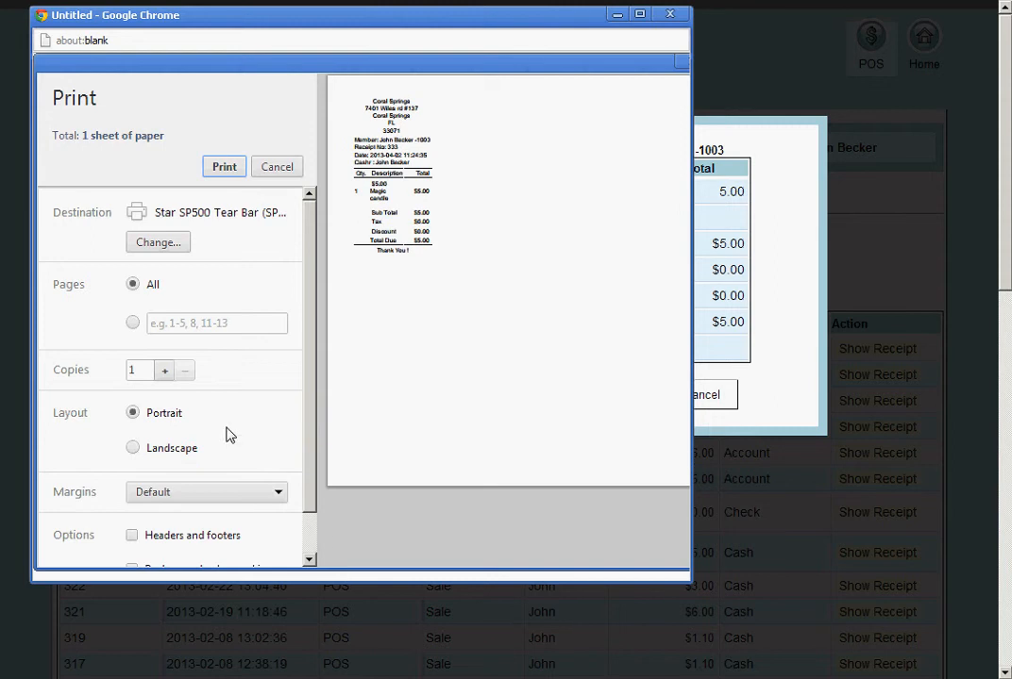
# - Try 2 copies for the receipt printout, go back to 1 copy, and check the available margin choices
pyautogui.click(165, 374)
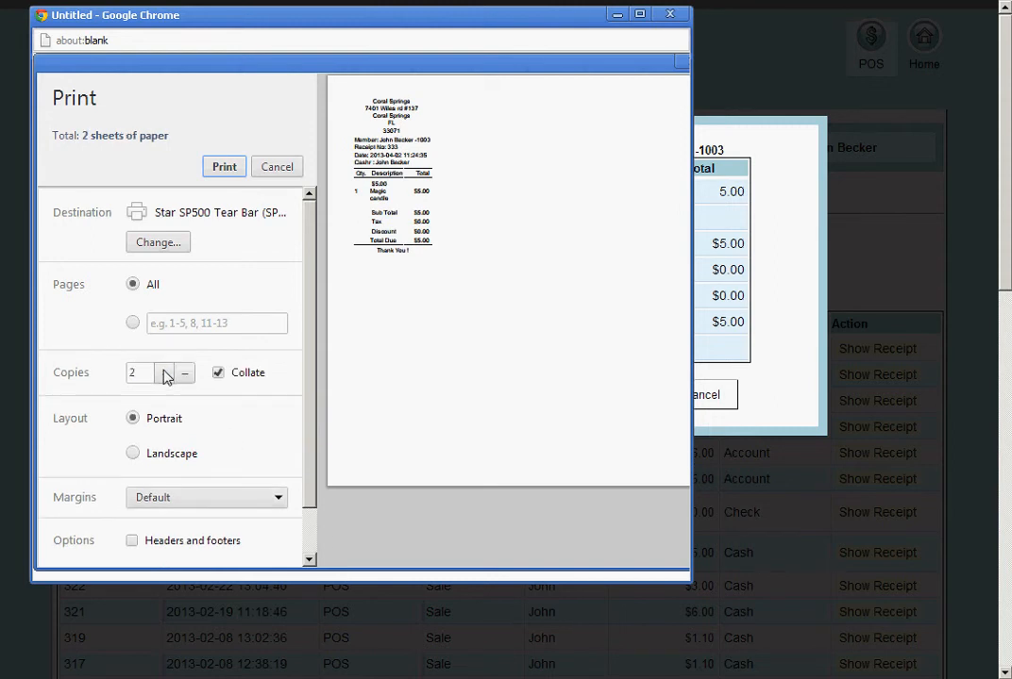
pyautogui.click(184, 375)
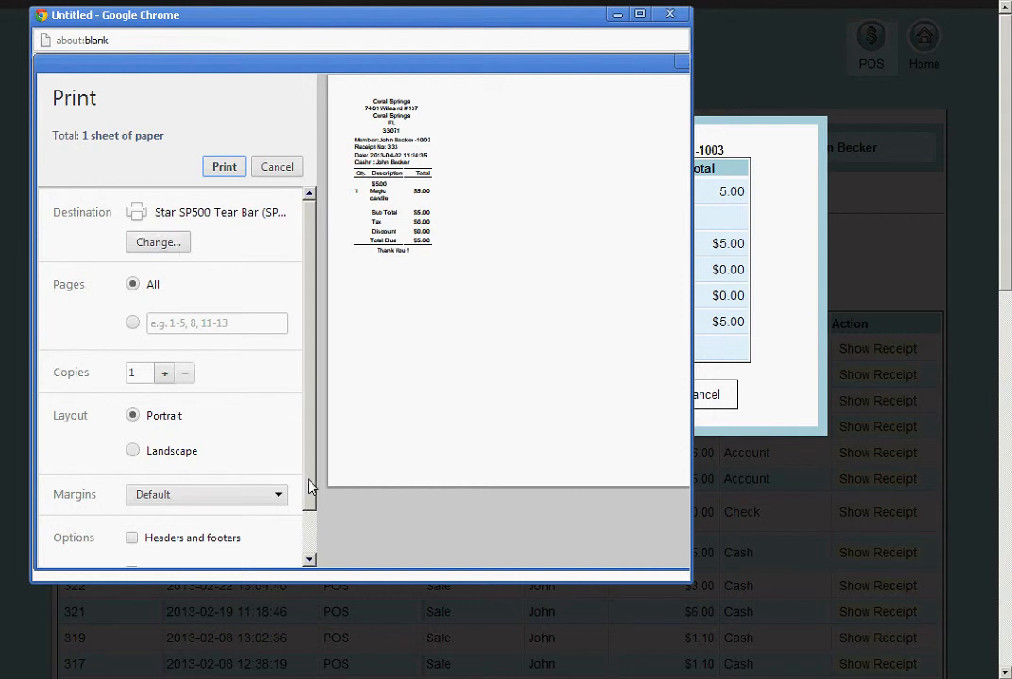
pyautogui.scroll(-1, 310, 551)
pyautogui.click(169, 448)
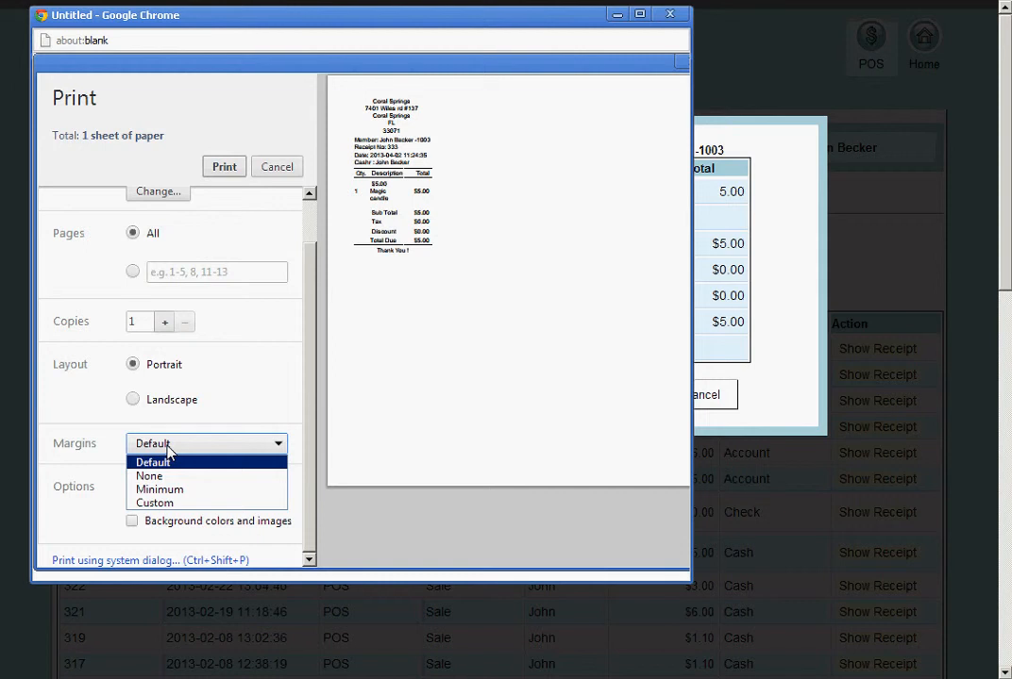
pyautogui.click(167, 447)
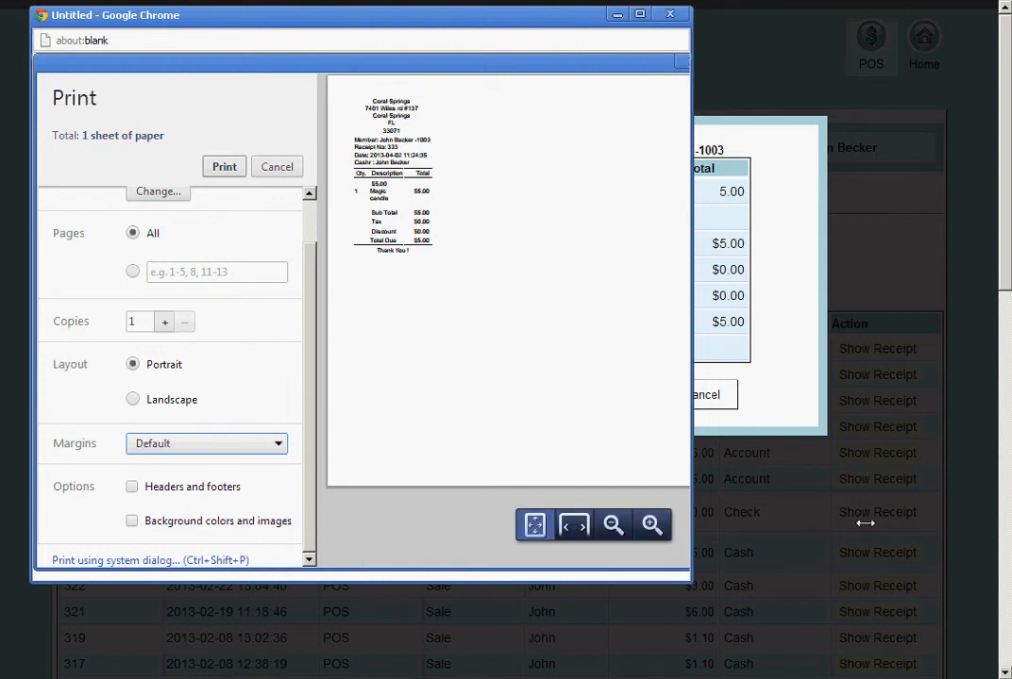
# - Widen the print window and examine the store address, date, purchased item and totals in the receipt preview
pyautogui.moveTo(864, 523); pyautogui.dragTo(865, 523)
pyautogui.click(391, 132)
pyautogui.moveTo(419, 110); pyautogui.dragTo(365, 109)
pyautogui.moveTo(425, 155); pyautogui.dragTo(355, 155)
pyautogui.moveTo(431, 188); pyautogui.dragTo(371, 197)
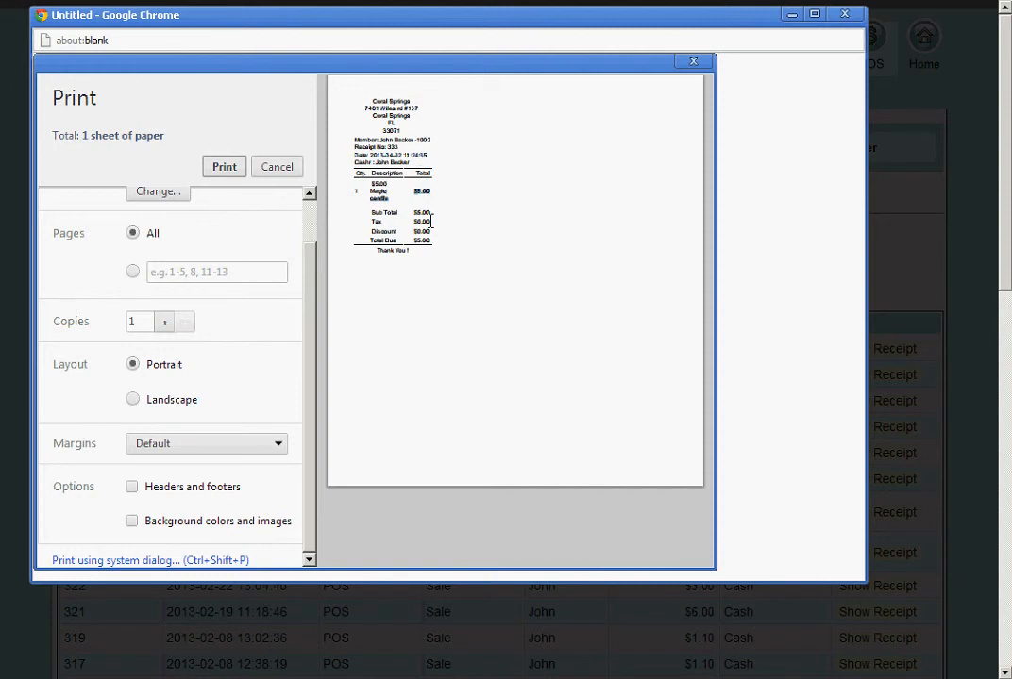
pyautogui.moveTo(430, 221); pyautogui.dragTo(368, 228)
# - Print the receipt to the Star SP500 Tear Bar (SP512) (Copy 1) destination and close the receipt details
pyautogui.scroll(1, 307, 264)
pyautogui.click(145, 244)
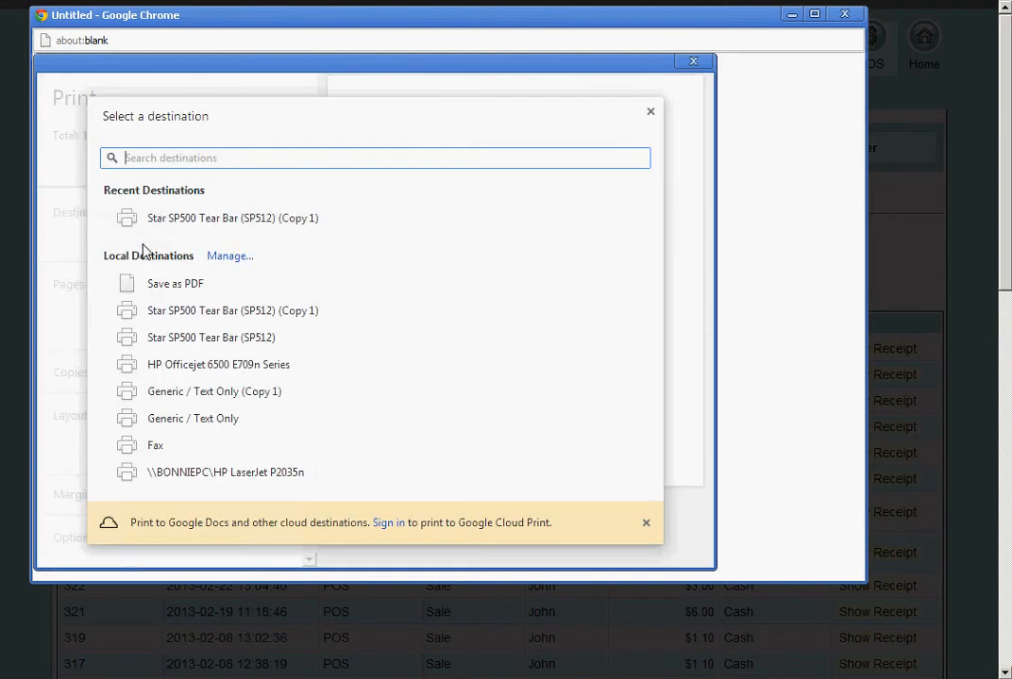
pyautogui.click(209, 223)
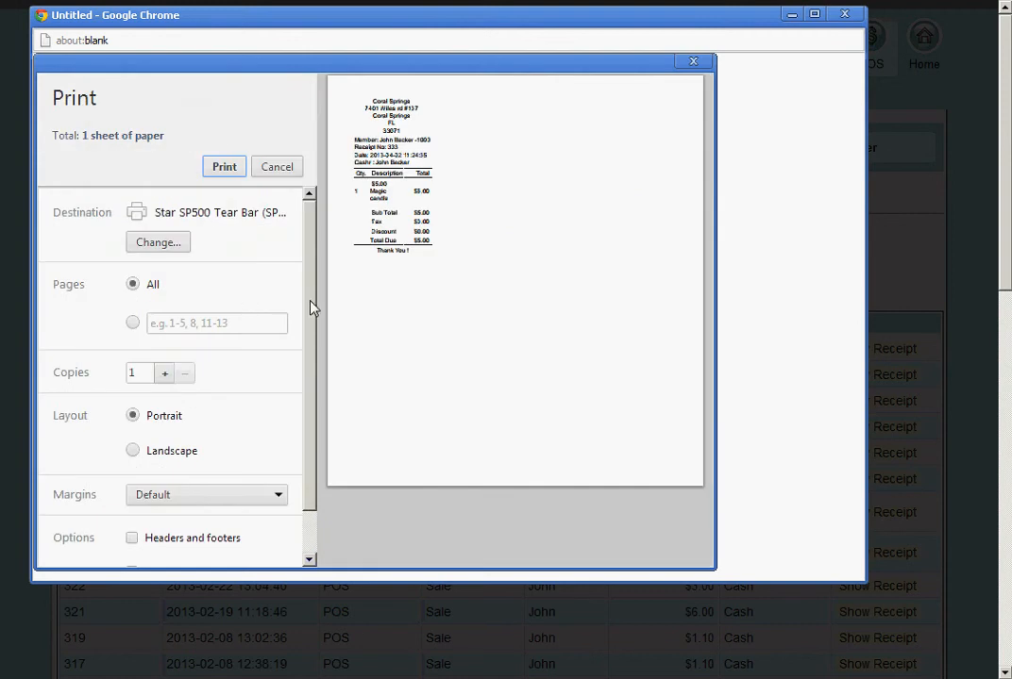
pyautogui.moveTo(312, 306)
pyautogui.mouseDown()
pyautogui.moveTo(314, 361)
pyautogui.moveTo(316, 288)
pyautogui.mouseUp()
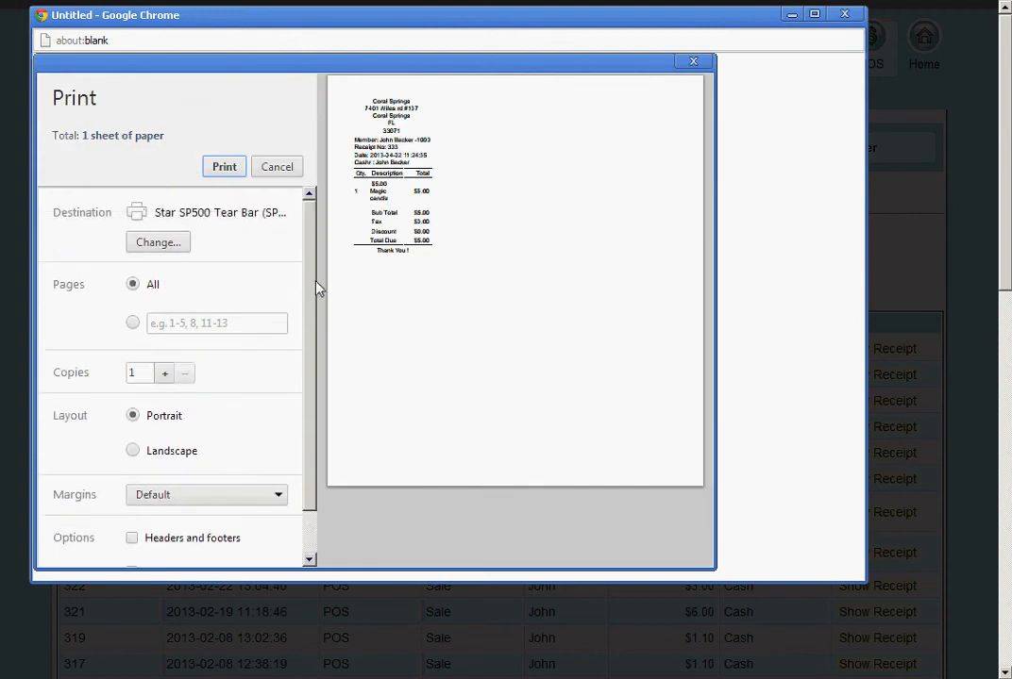
pyautogui.click(226, 168)
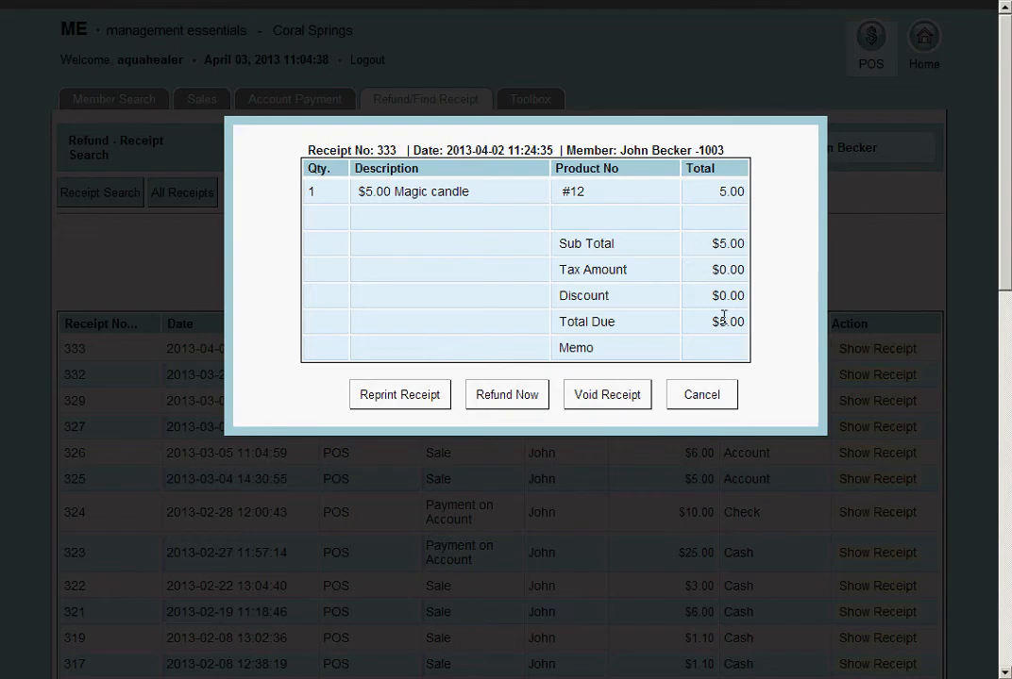
pyautogui.click(689, 396)
# - Switch to Windows Devices and Printers and open the printer properties of Star SP500 Tear Bar (SP512) (Copy 1)
pyautogui.press('super')
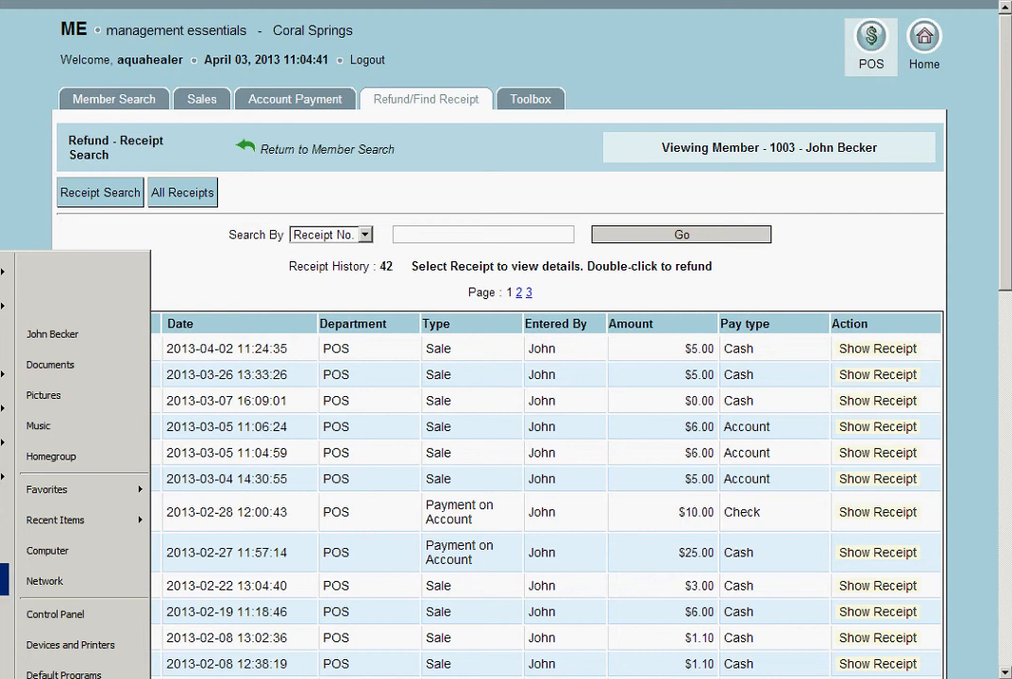
pyautogui.click(64, 648)
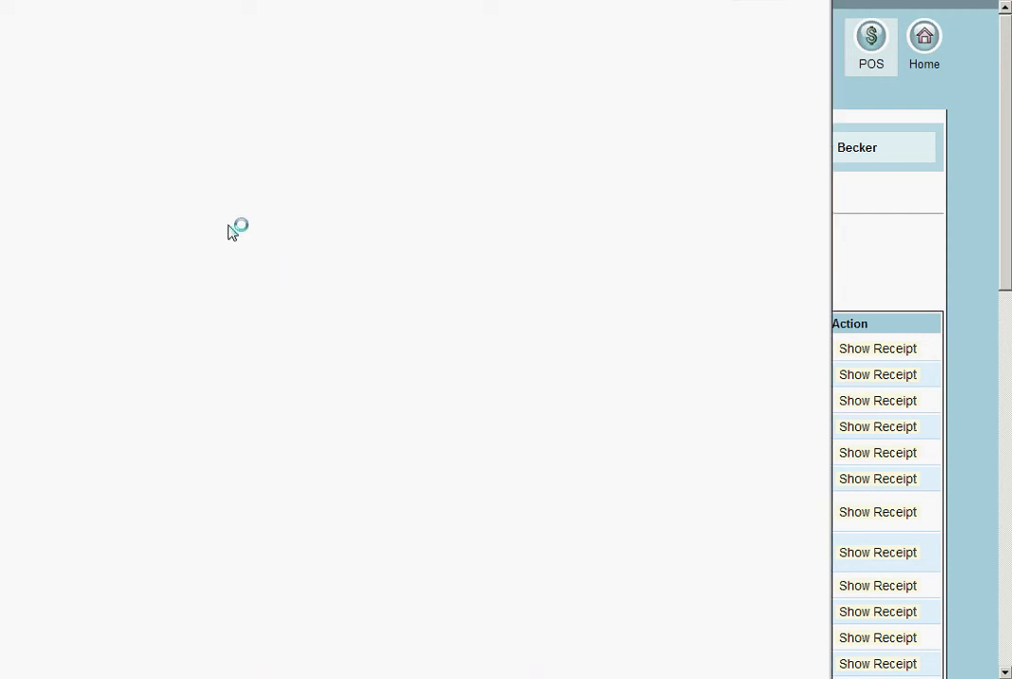
pyautogui.click(218, 140)
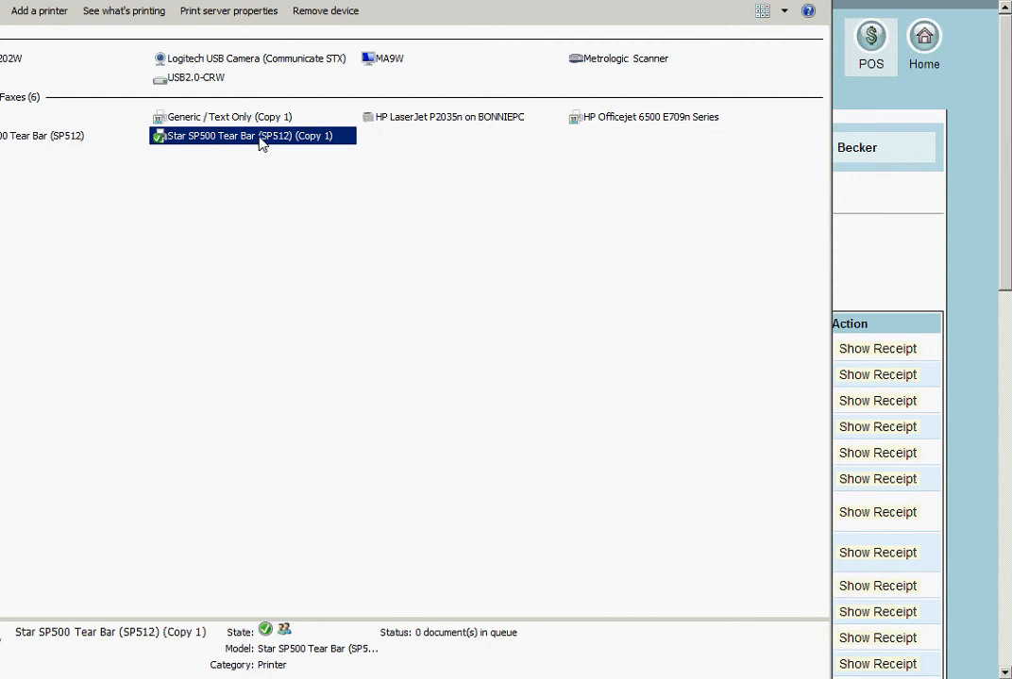
pyautogui.rightClick(258, 139)
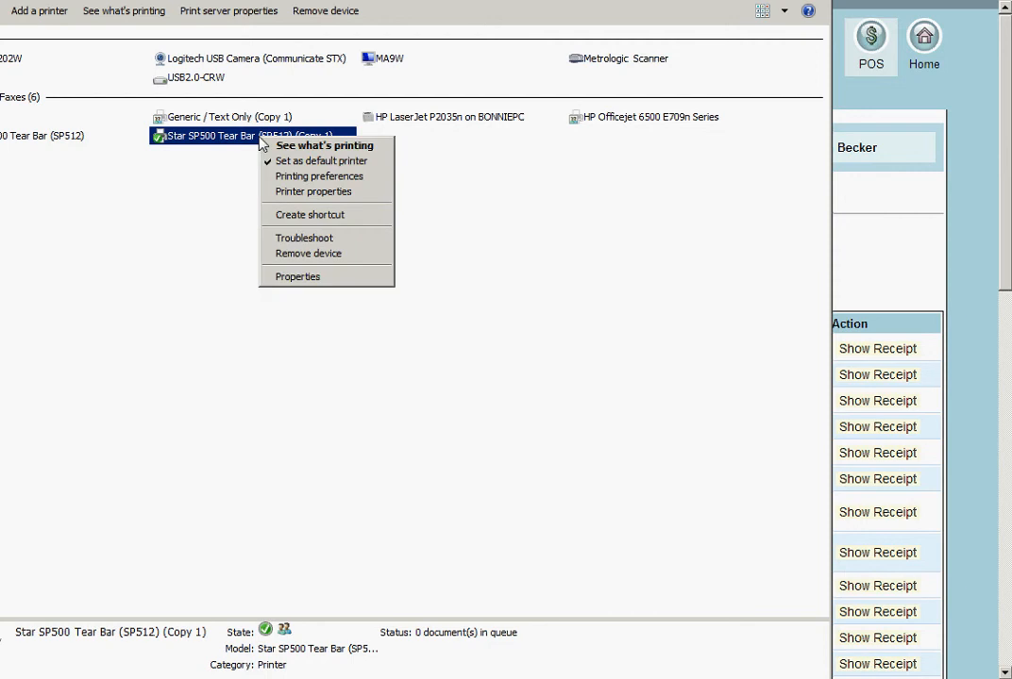
pyautogui.click(289, 192)
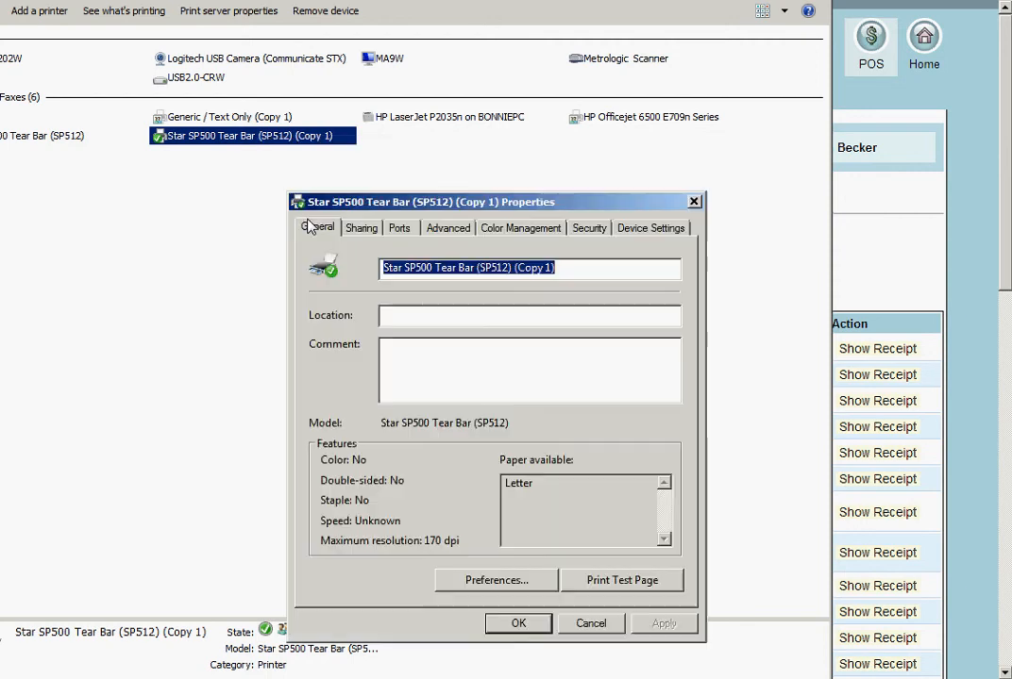
# - Review the receipt printer's port, advanced, color management and security settings
pyautogui.click(304, 146)
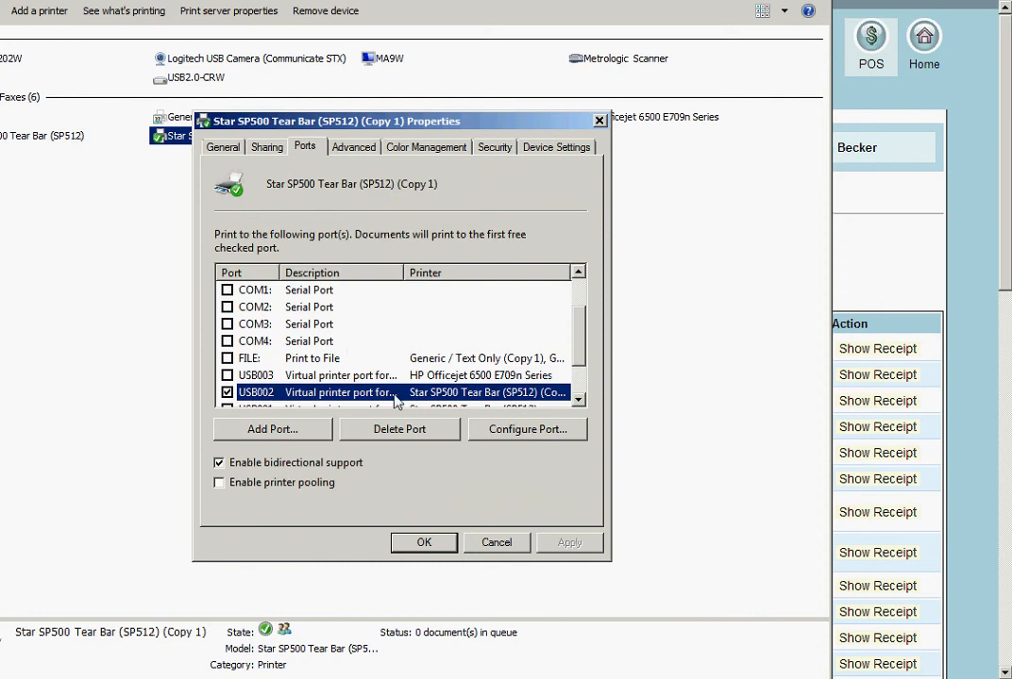
pyautogui.click(351, 150)
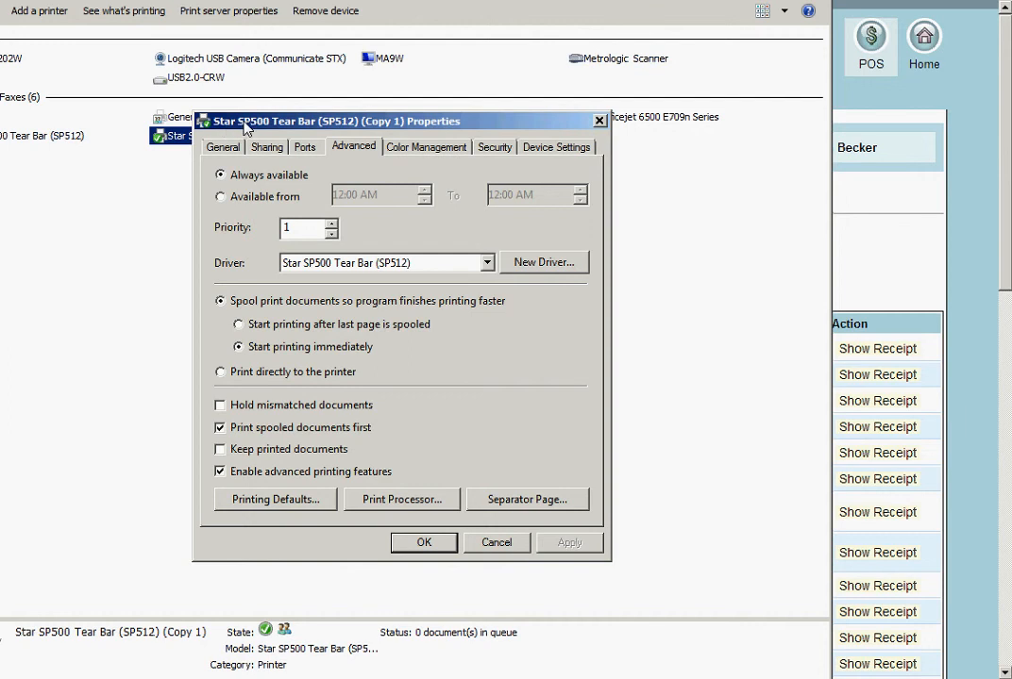
pyautogui.click(412, 149)
pyautogui.click(500, 149)
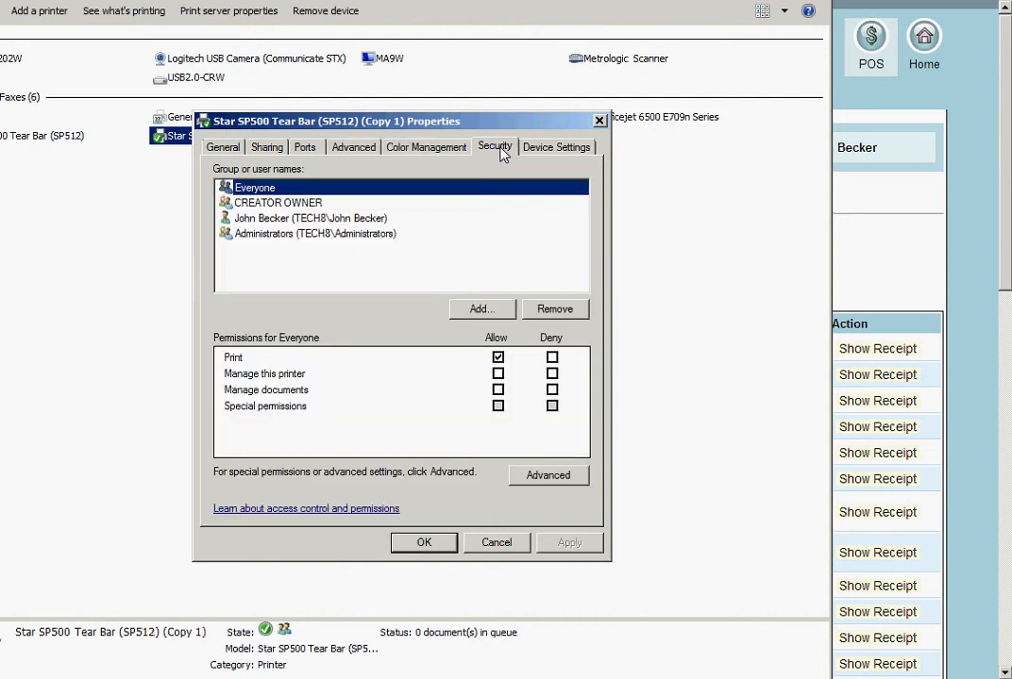
# - Set Cash Drawer 1 to Open After Printing in the receipt printer's device settings and apply the change
pyautogui.click(546, 148)
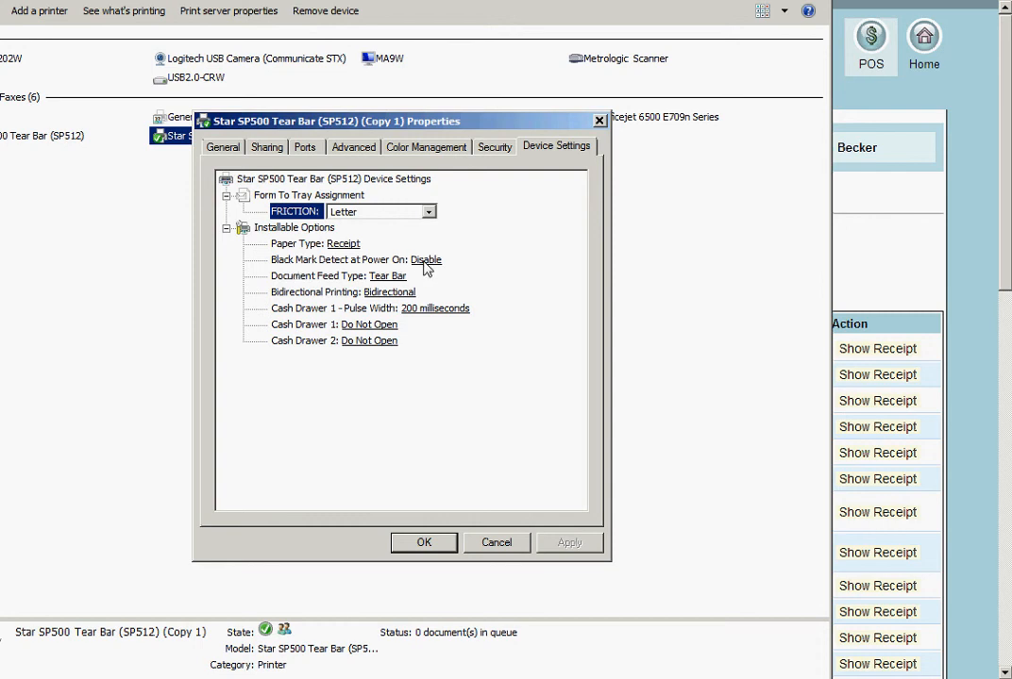
pyautogui.click(363, 325)
pyautogui.click(452, 325)
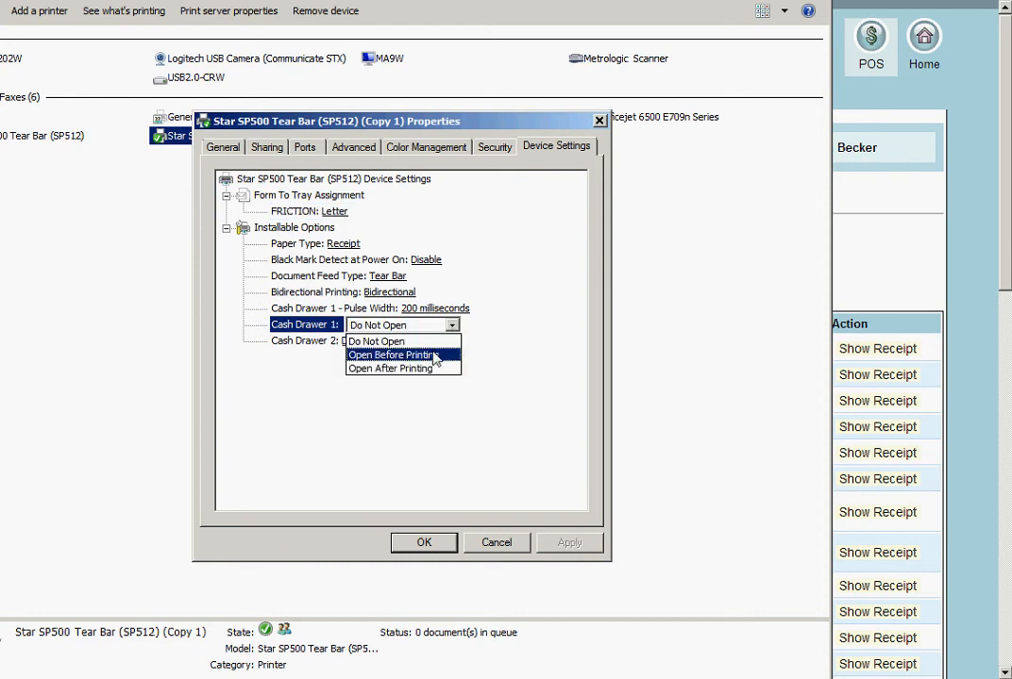
pyautogui.click(436, 369)
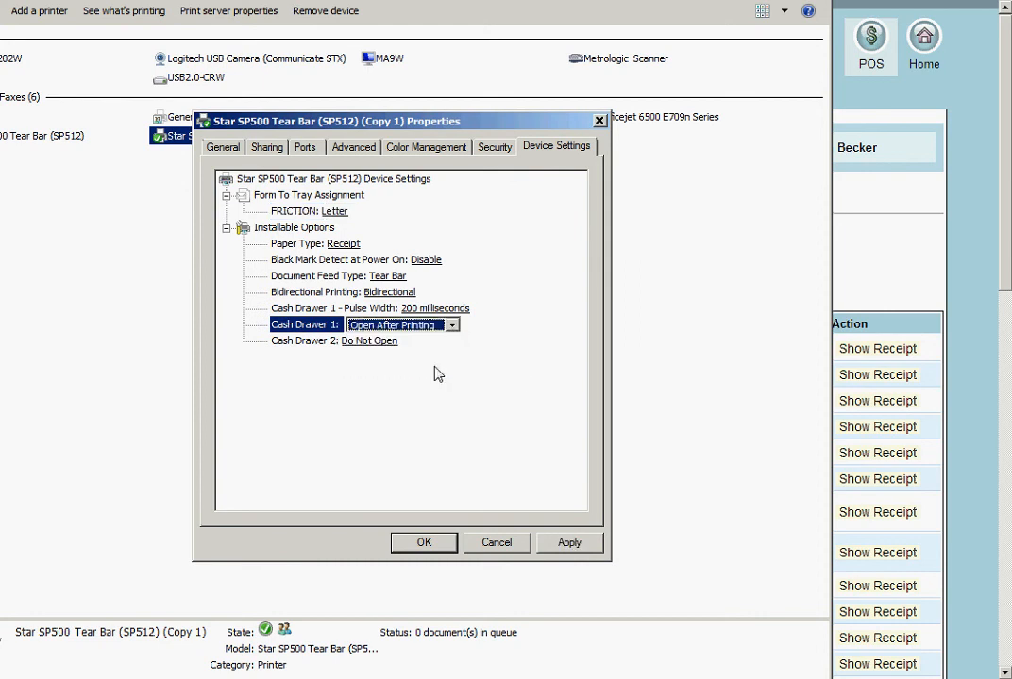
pyautogui.click(566, 542)
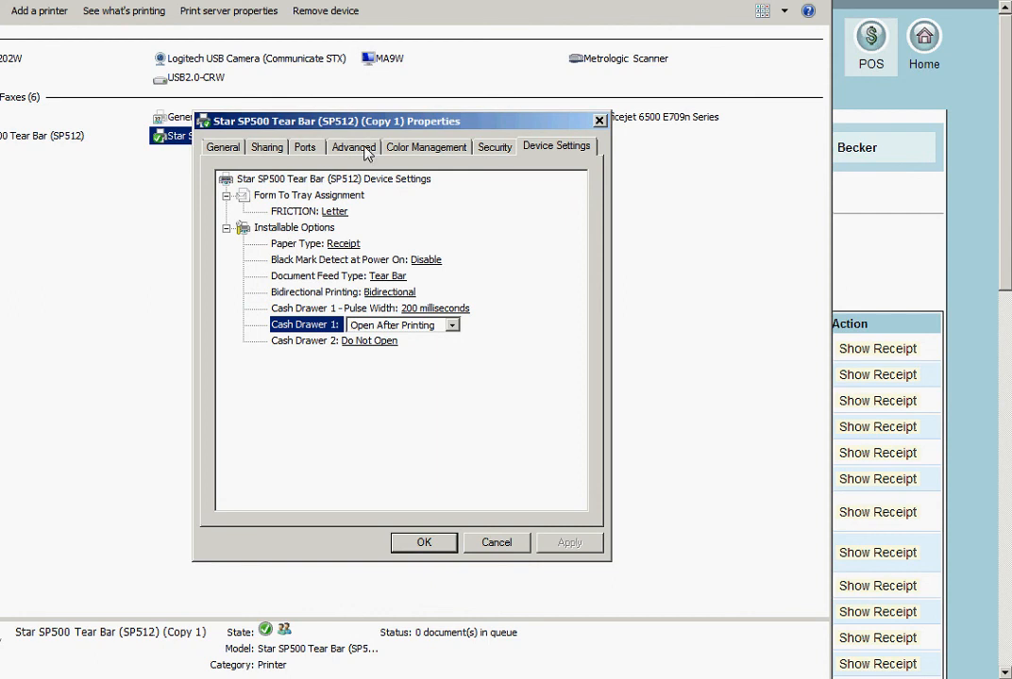
# - Open the receipt printer's printing preferences and review the layout, paper/quality and print option settings
pyautogui.click(266, 147)
pyautogui.click(223, 149)
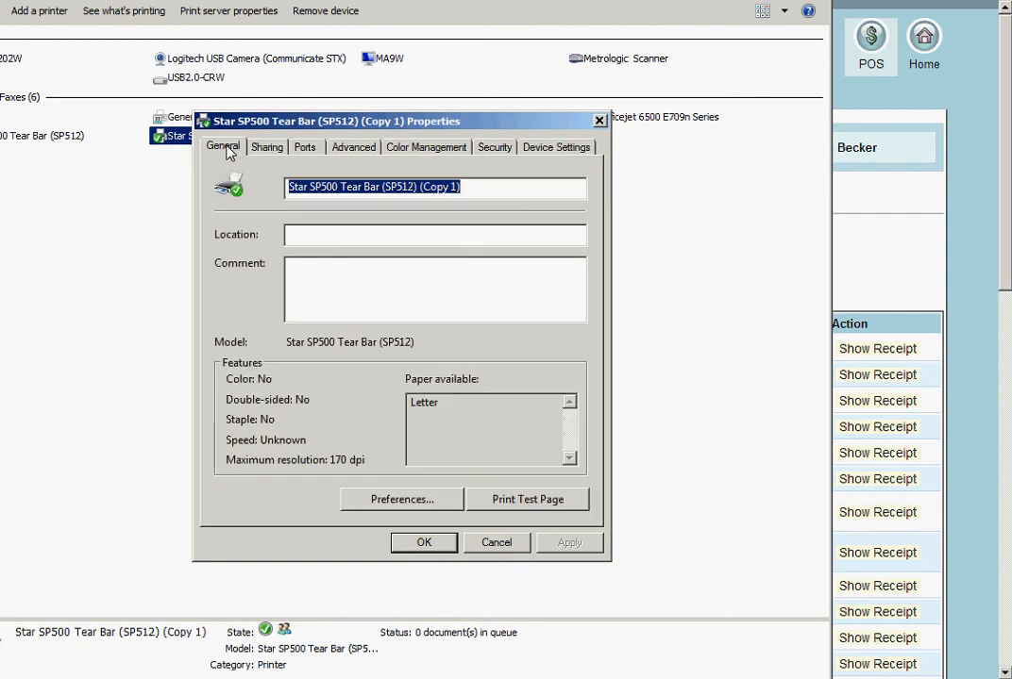
pyautogui.click(421, 502)
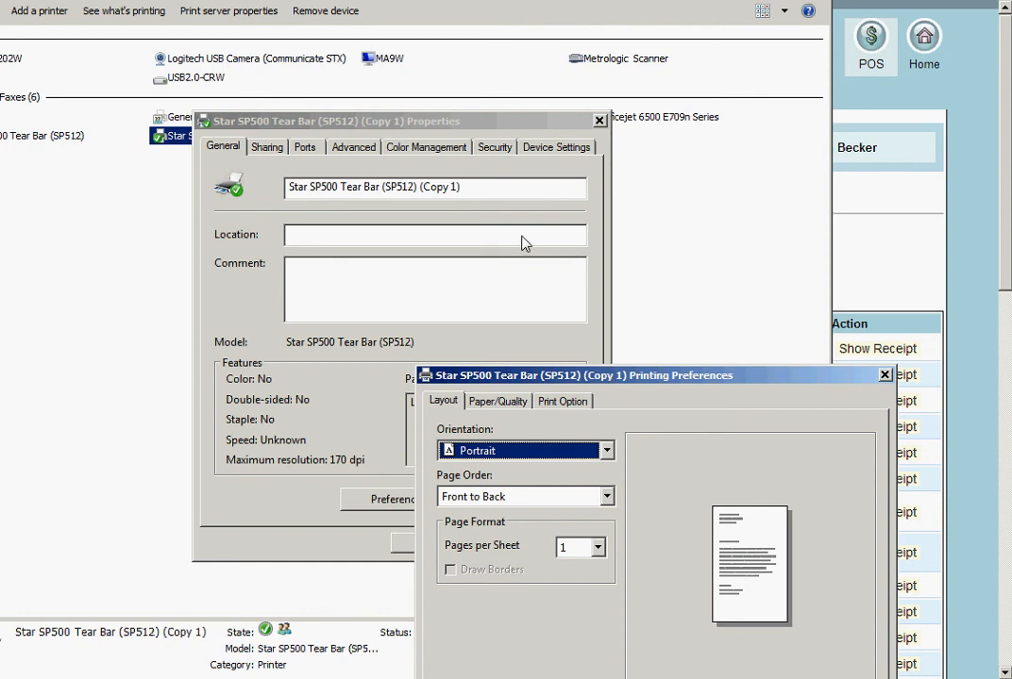
pyautogui.moveTo(611, 383); pyautogui.dragTo(361, 119)
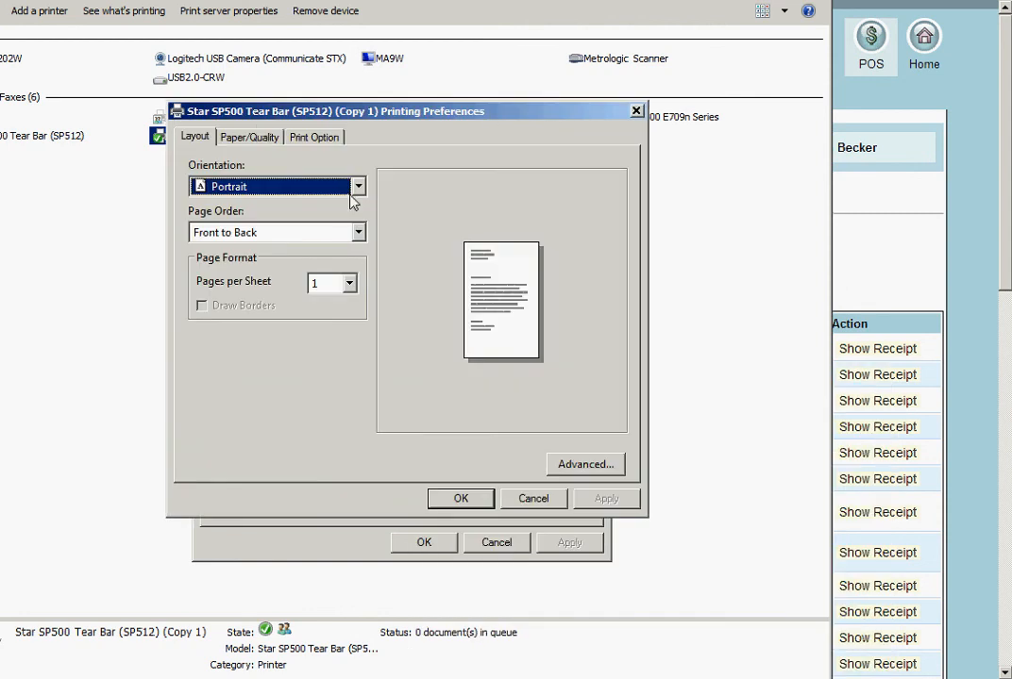
pyautogui.click(248, 139)
pyautogui.click(310, 138)
pyautogui.click(241, 138)
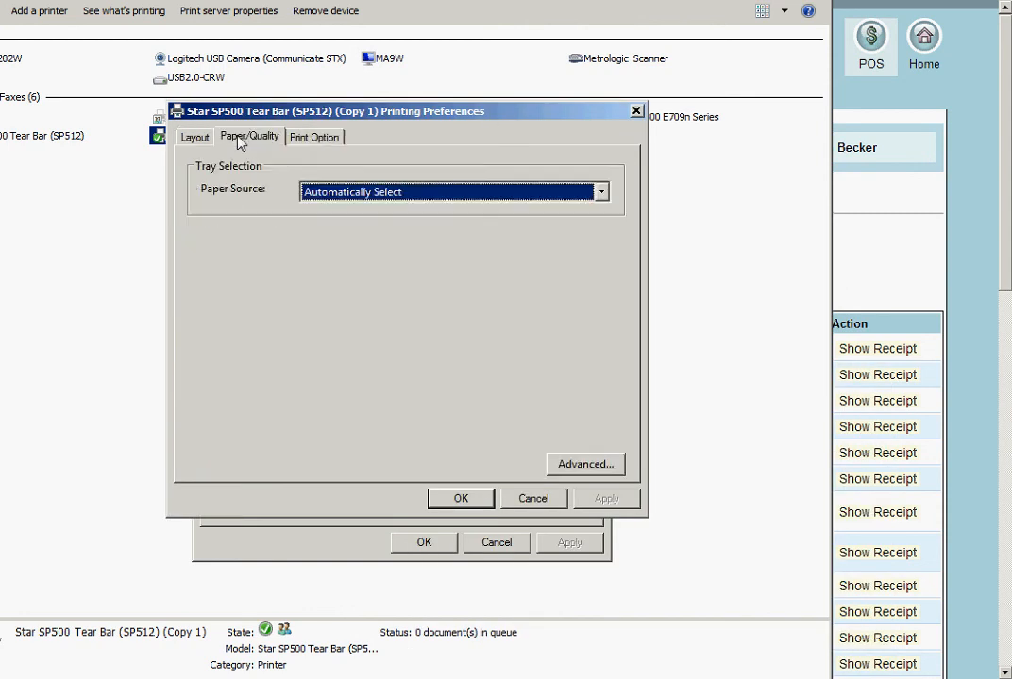
pyautogui.click(194, 137)
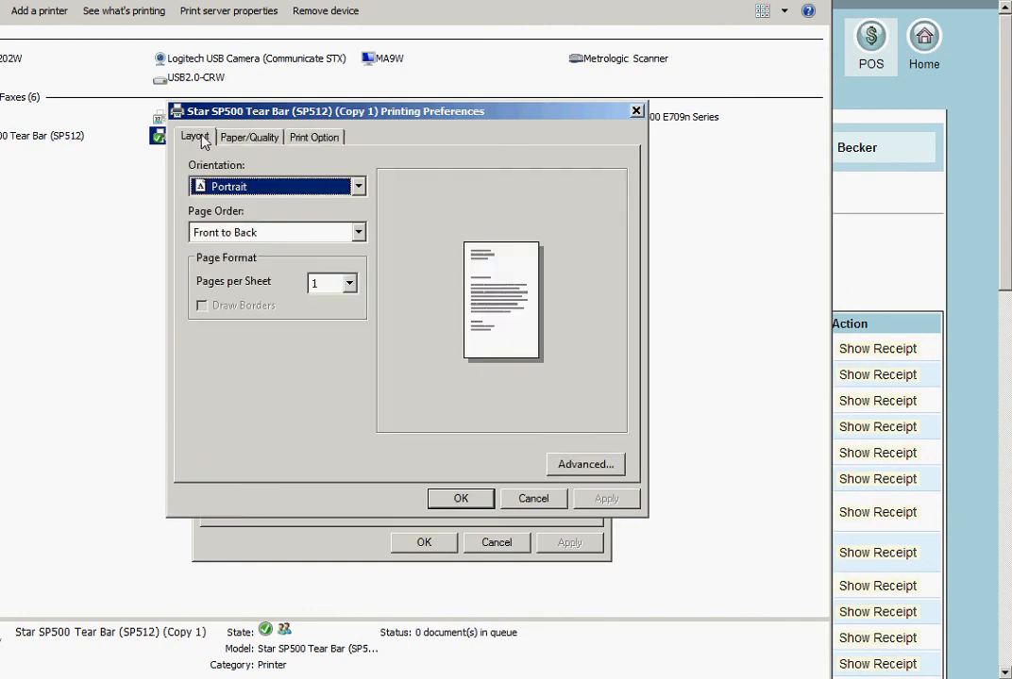
# - Open the copy count for editing in the receipt printer's advanced document settings and accept the advanced options
pyautogui.click(573, 472)
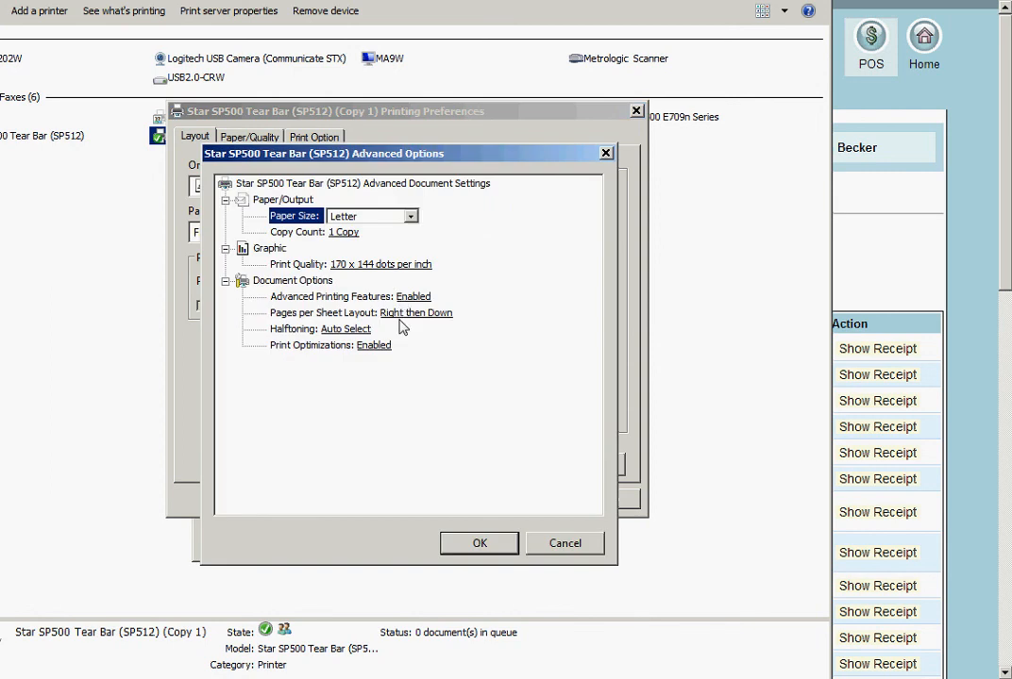
pyautogui.click(346, 233)
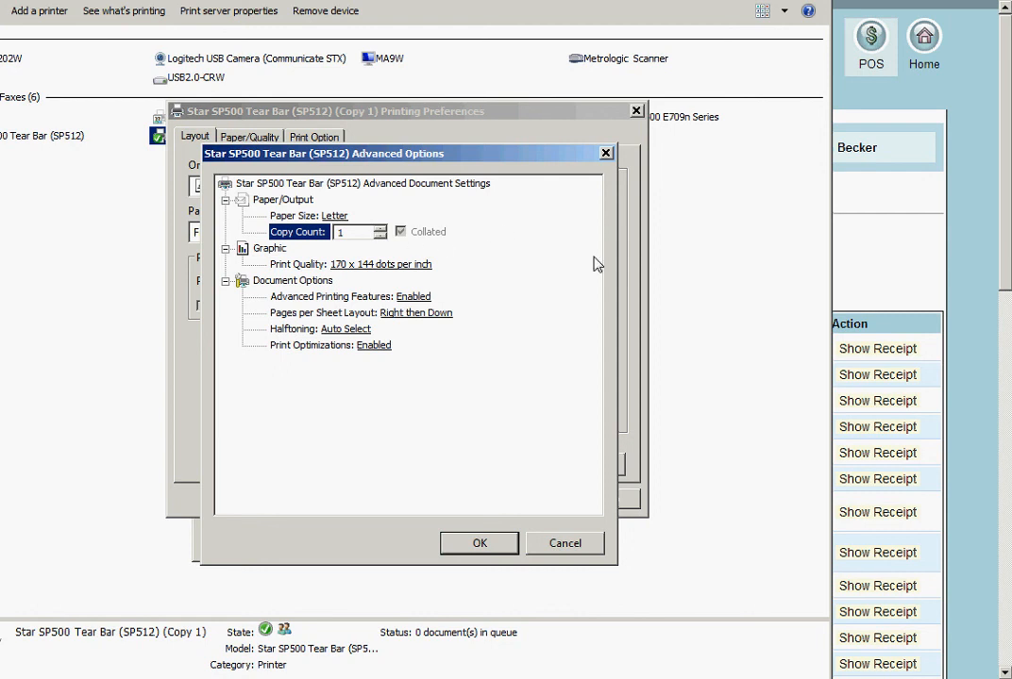
pyautogui.doubleClick(338, 233)
pyautogui.click(507, 544)
# - Accept the printing preferences and printer properties, and leave Devices and Printers for the Management Essentials receipt search
pyautogui.click(475, 500)
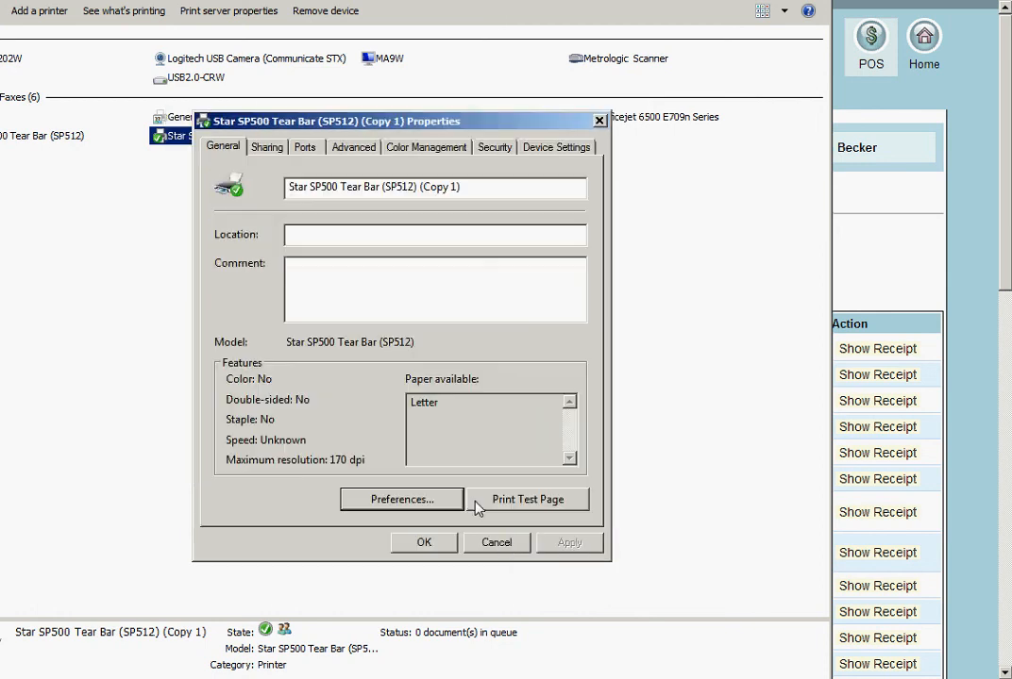
pyautogui.click(430, 544)
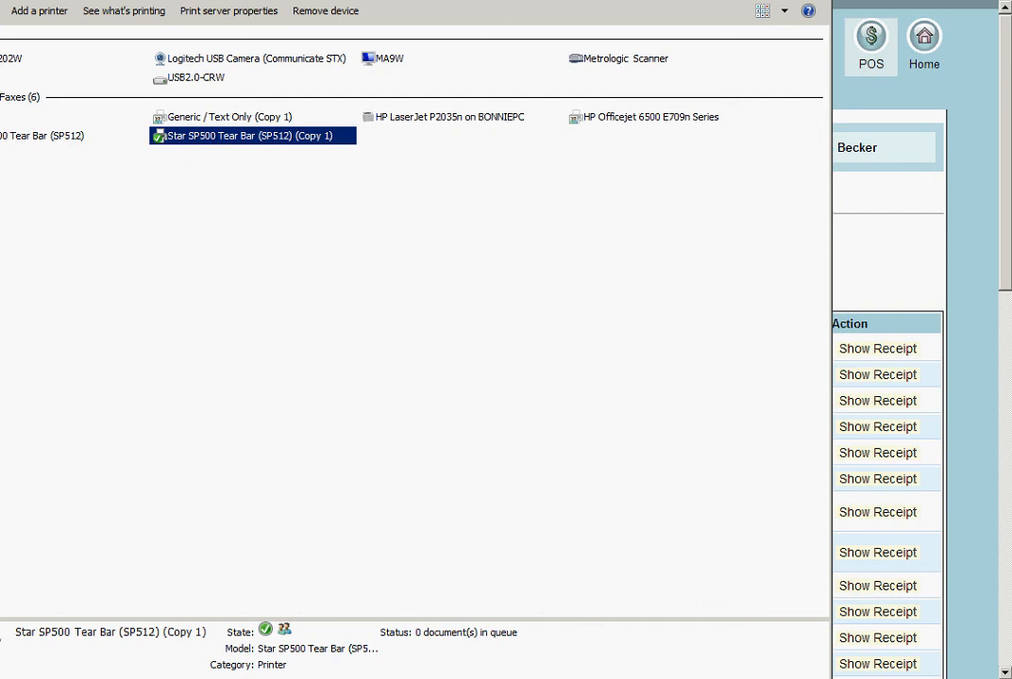
pyautogui.click(812, 1)
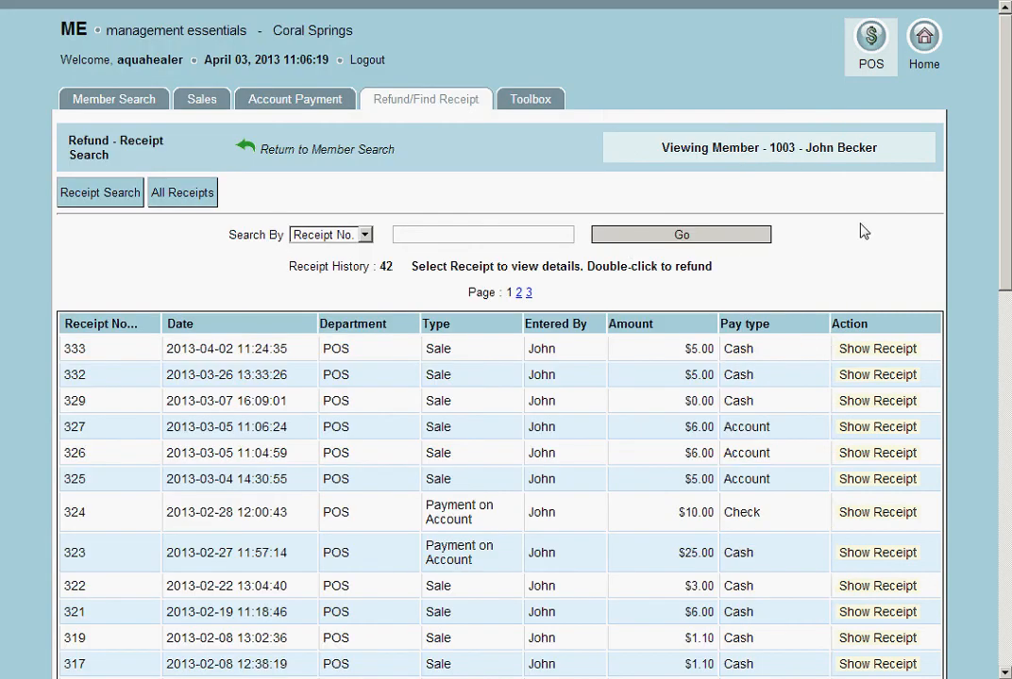